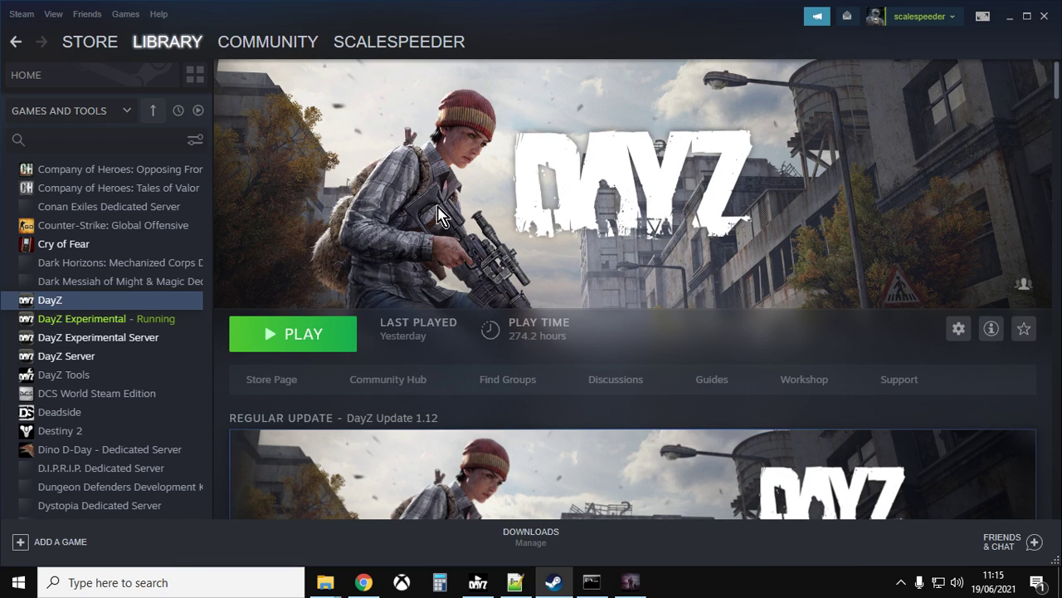
- Close the Games and Tools filter and select DayZ Experimental Server in the Steam Library
mouse_move(200, 42)
mouse_move(111, 121)
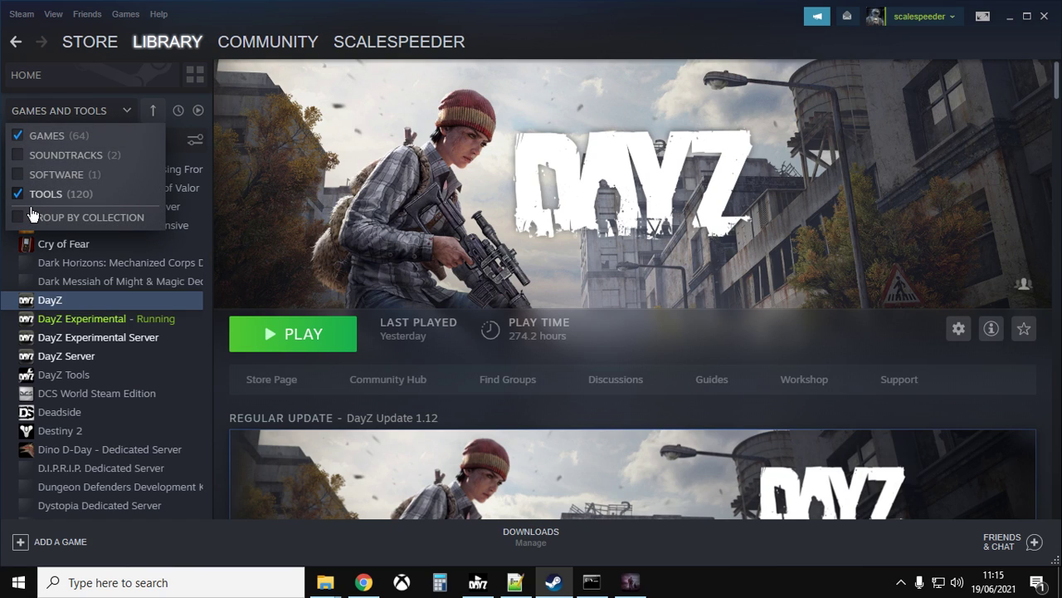
left_click(124, 115)
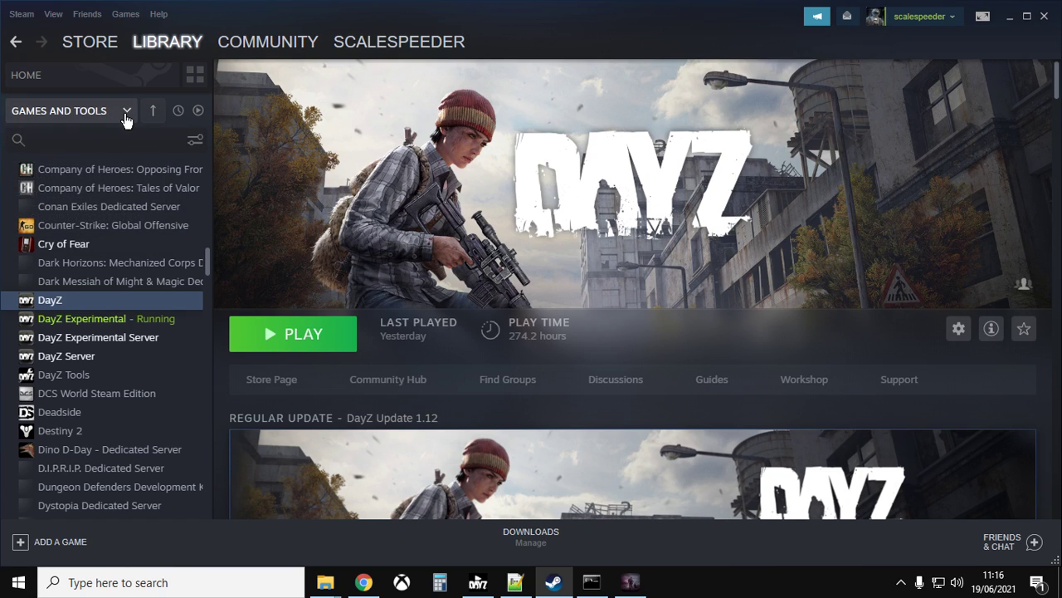
left_click(100, 348)
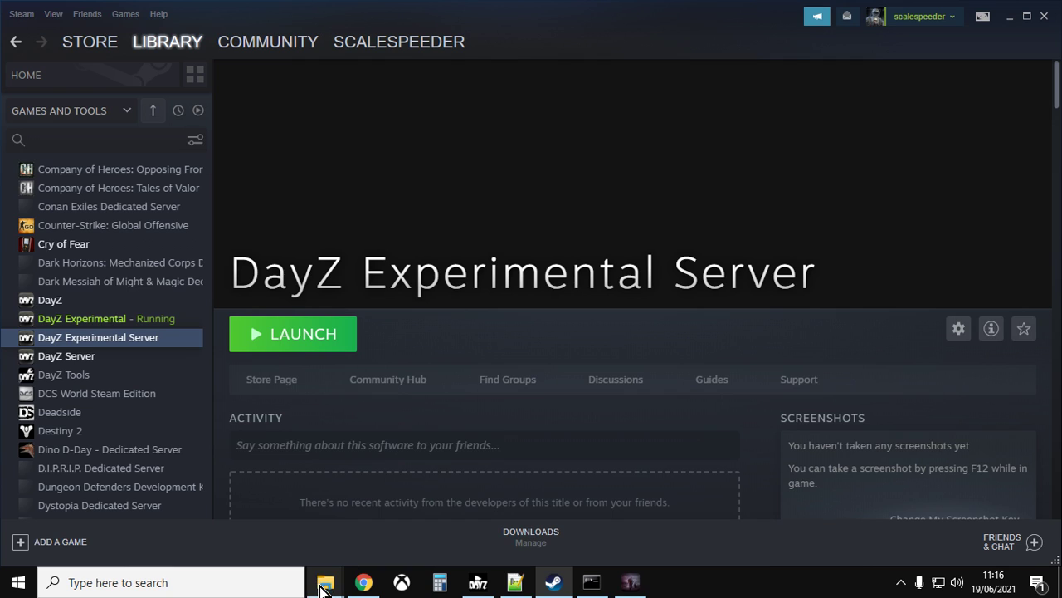
- Go up to the common folder and open the DayZ Server Exp folder
mouse_move(324, 586)
left_click(129, 500)
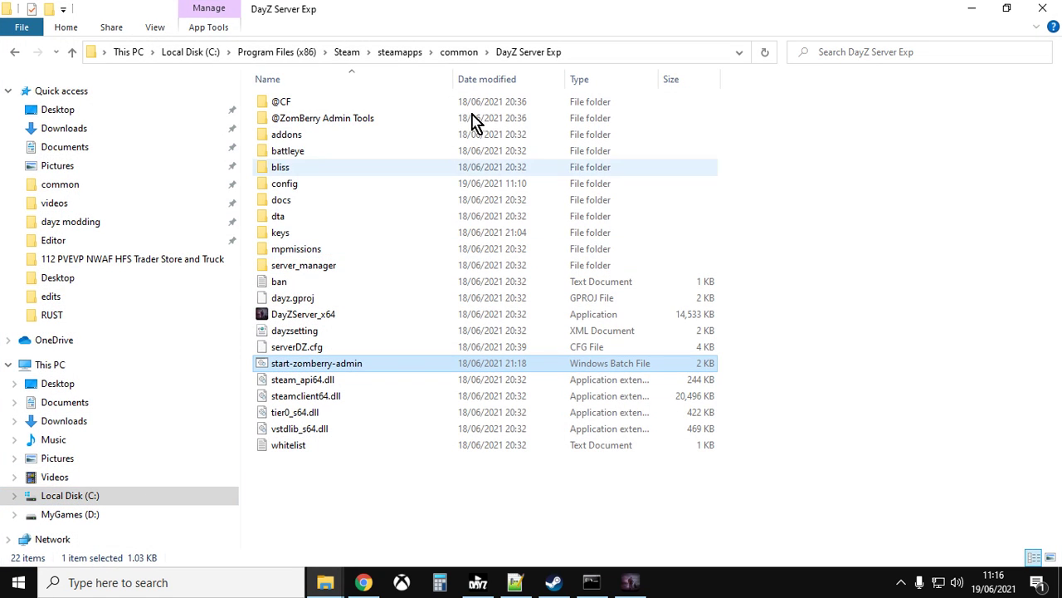
left_click(72, 52)
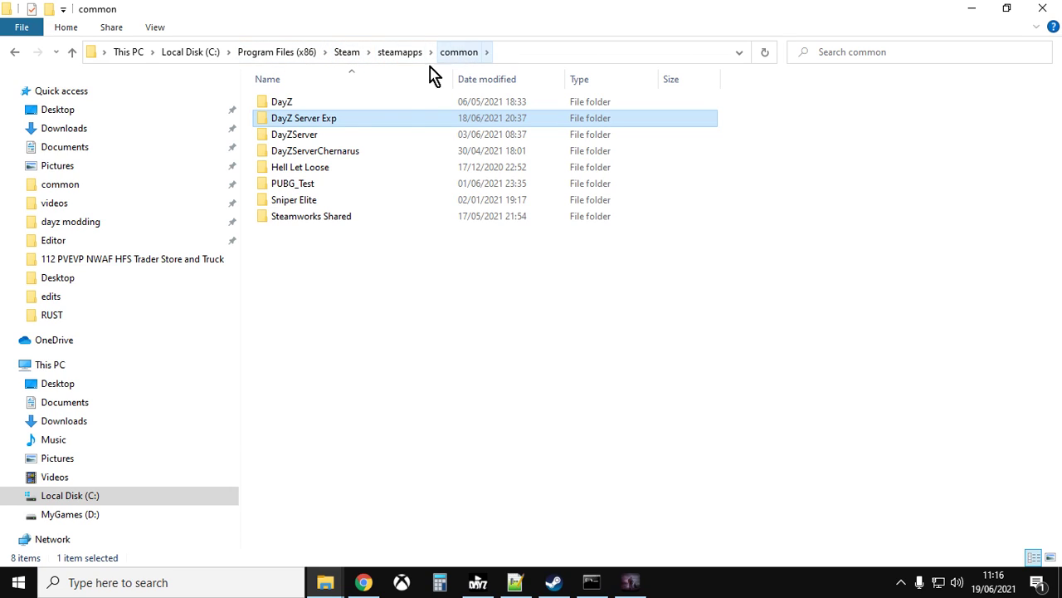
double_click(303, 125)
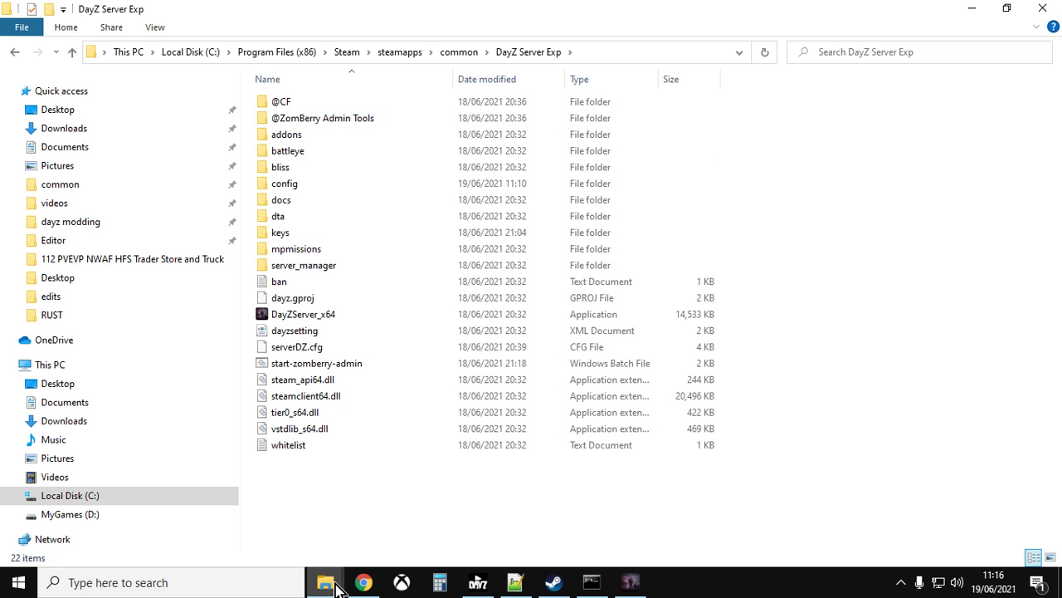
- Copy the start-zomberry-admin batch file from the DayZServer folder
mouse_move(337, 587)
left_click(281, 520)
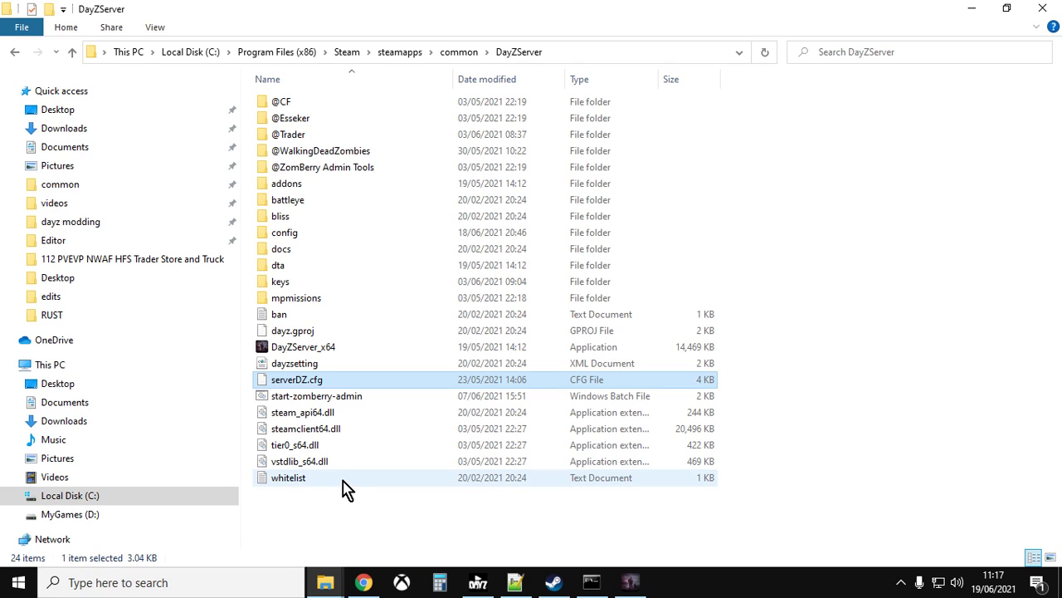
left_click(326, 397)
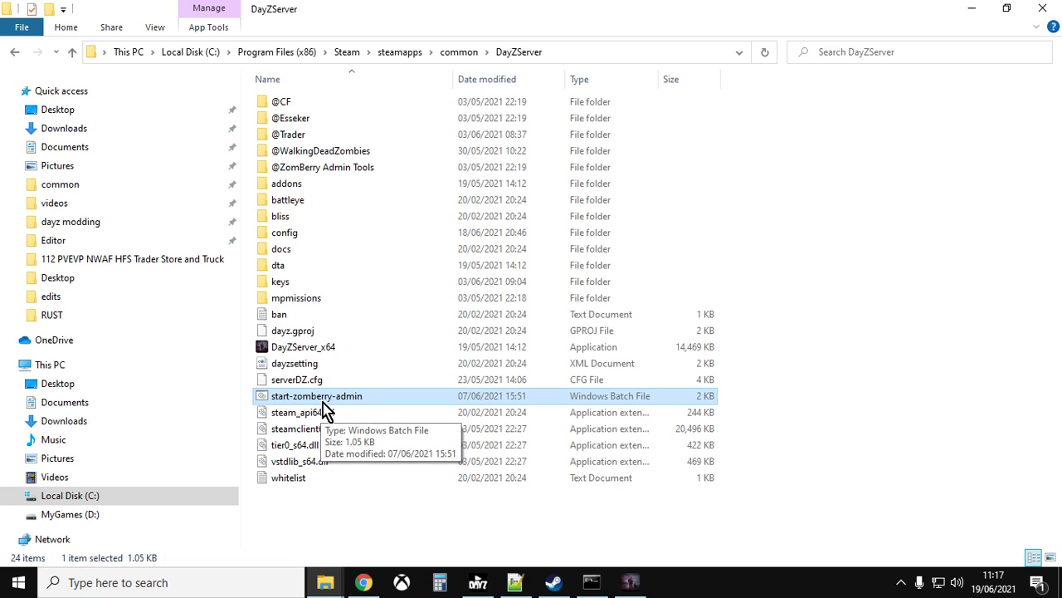
right_click(326, 406)
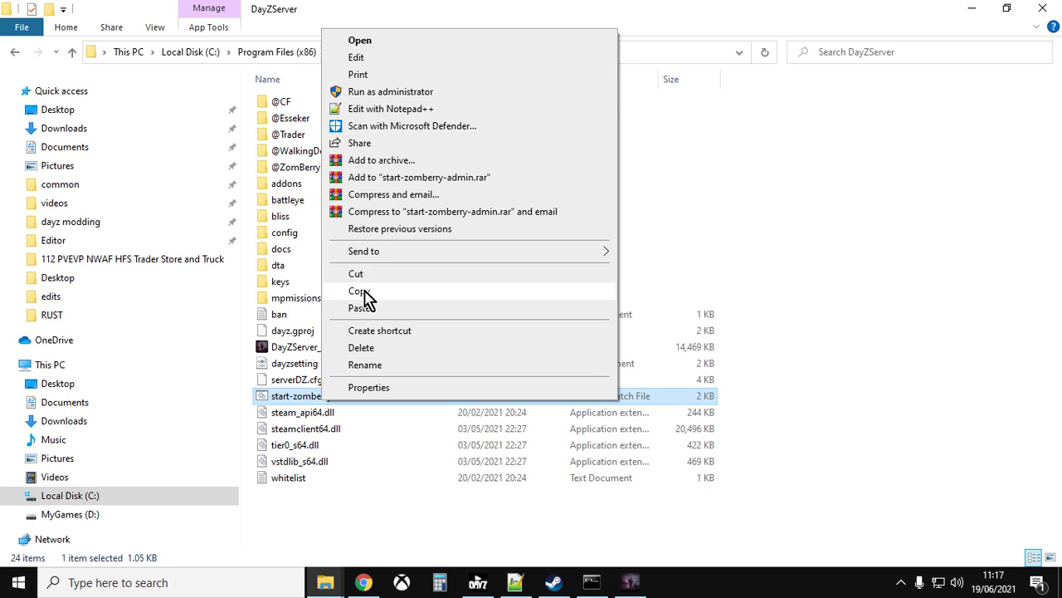
left_click(368, 299)
- In the DayZ Server Exp window, edit serverDZ.cfg with Notepad++
mouse_move(324, 582)
left_click(105, 519)
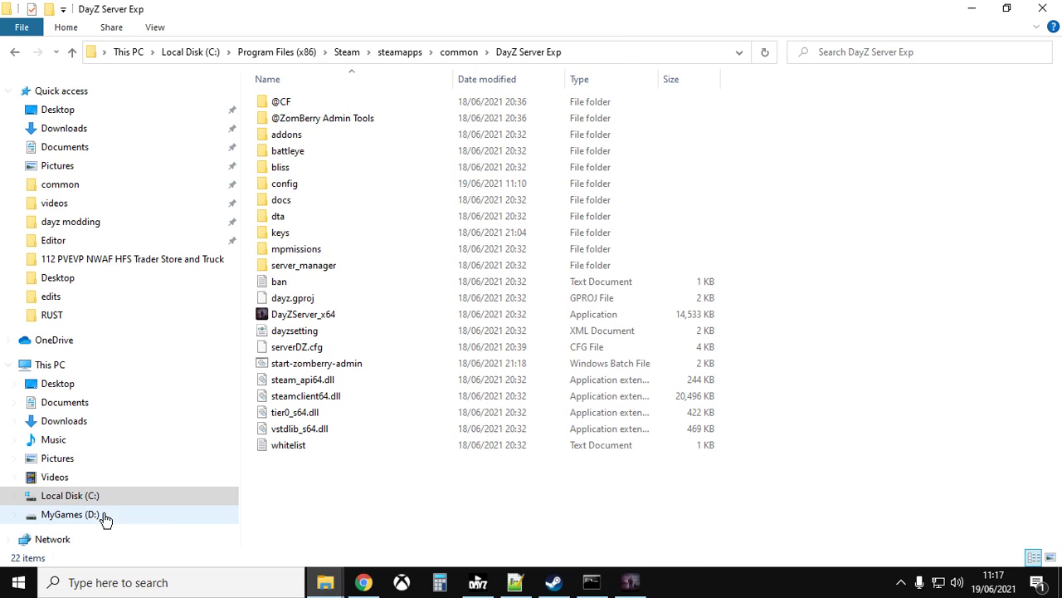
right_click(361, 512)
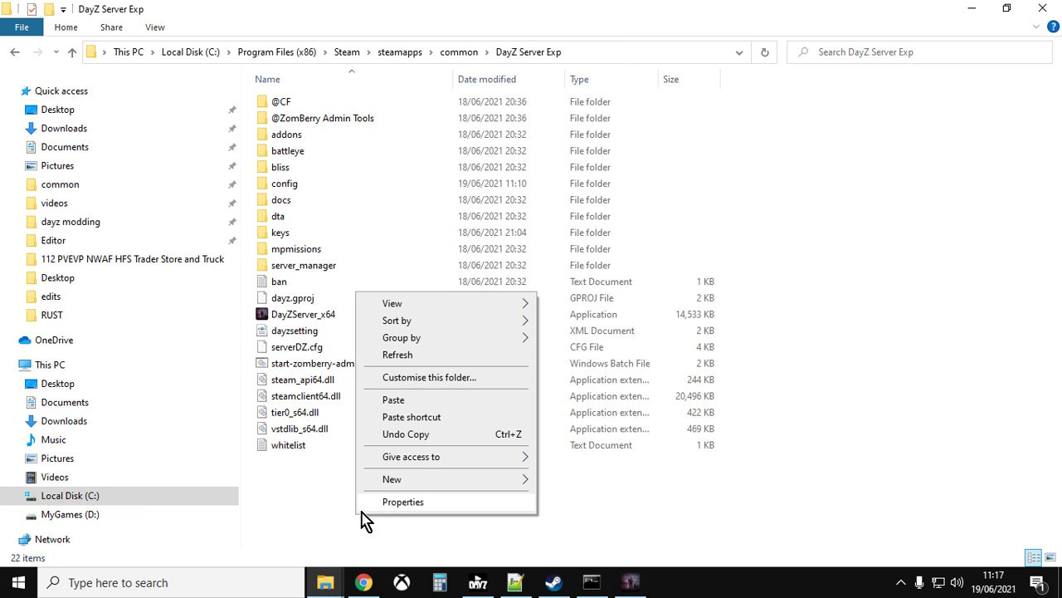
left_click(287, 512)
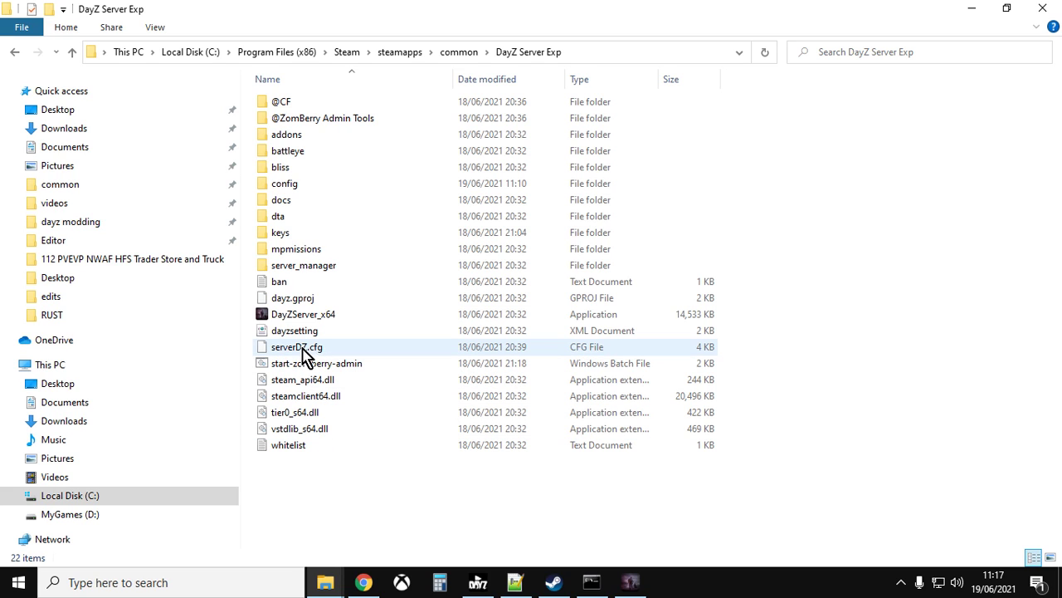
right_click(303, 349)
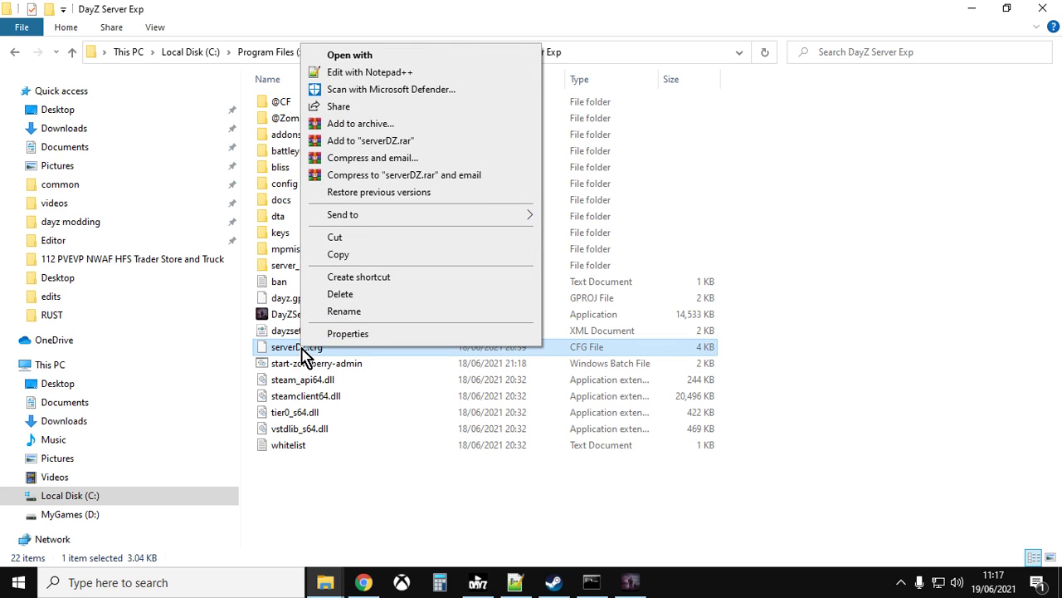
left_click(392, 75)
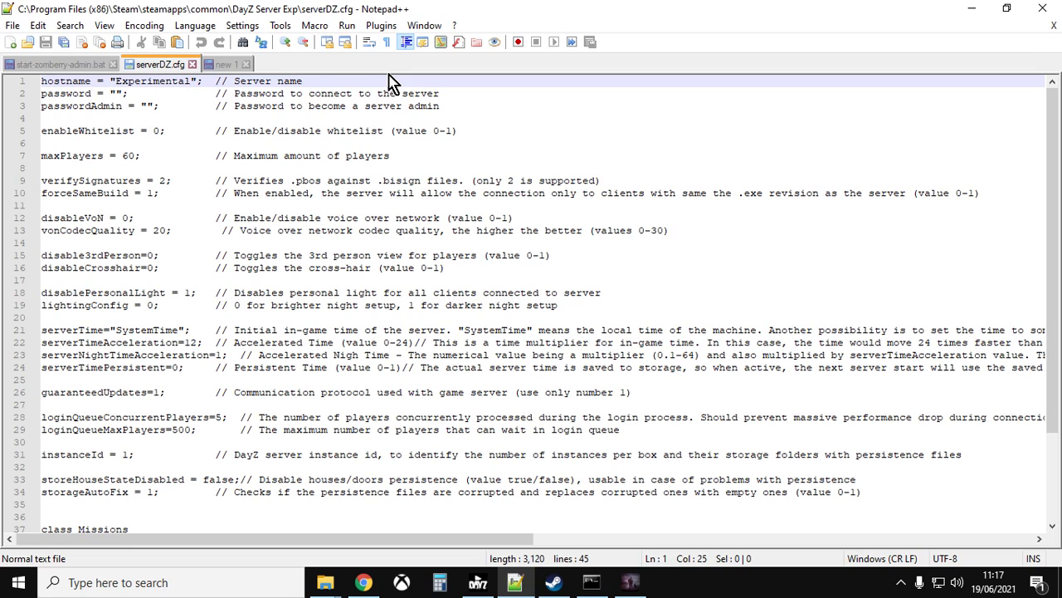
- In start-zomberry-admin.bat, check that the line 6 server path points to DayZServer Exp
left_click(62, 64)
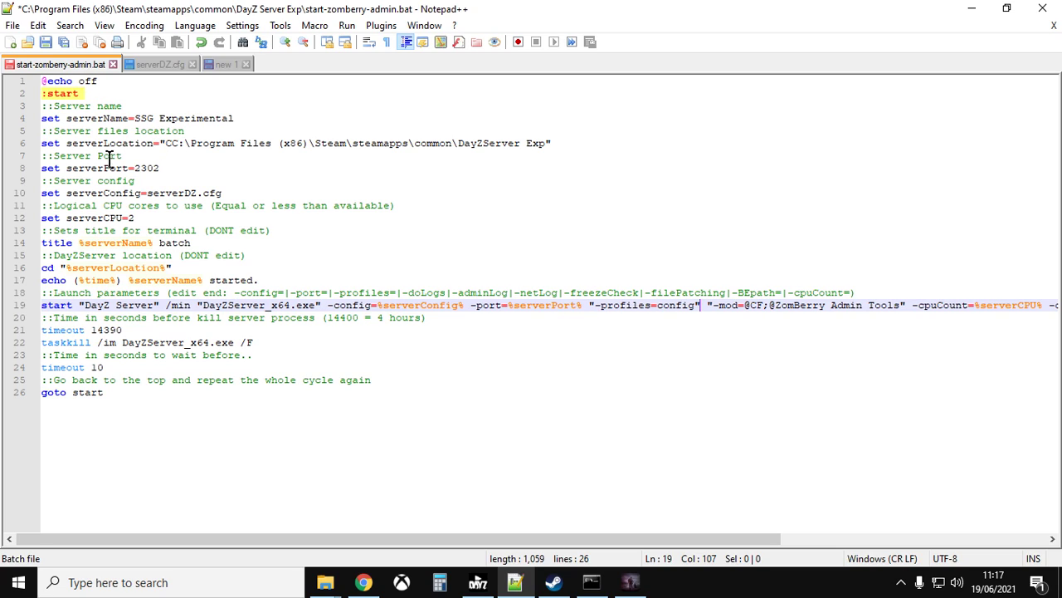
left_click_drag(42, 144, 581, 154)
left_click(575, 155)
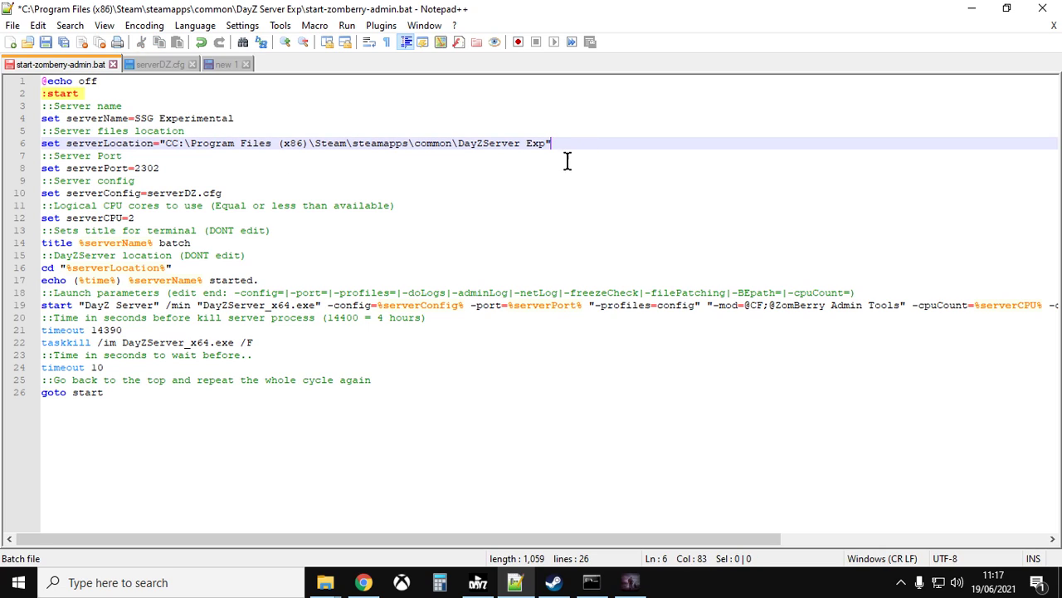
left_click(341, 157)
left_click_drag(547, 149, 471, 158)
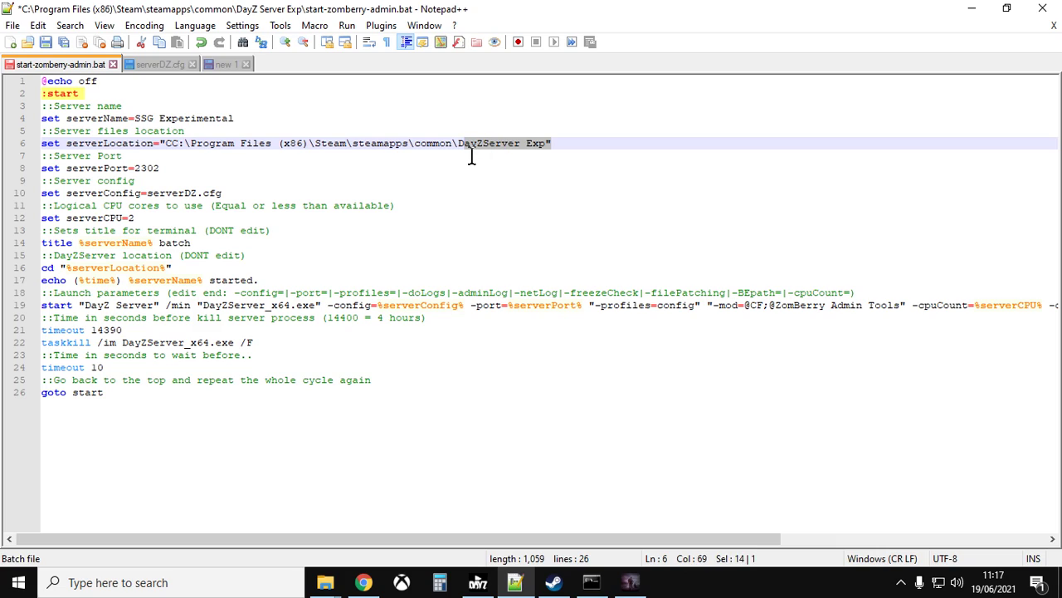
left_click(533, 158)
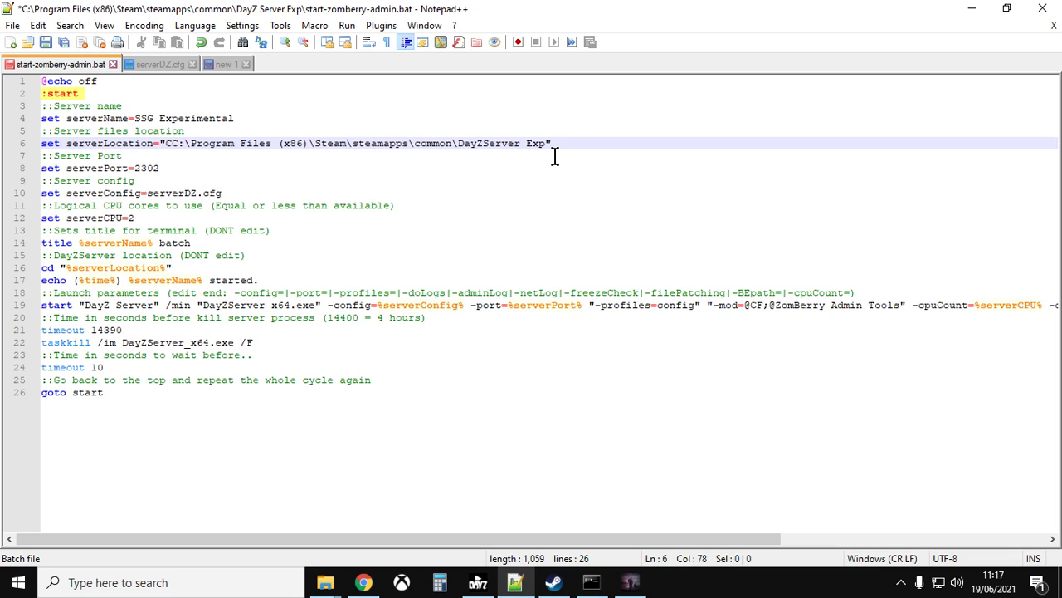
left_click(560, 145)
left_click_drag(45, 314, 932, 323)
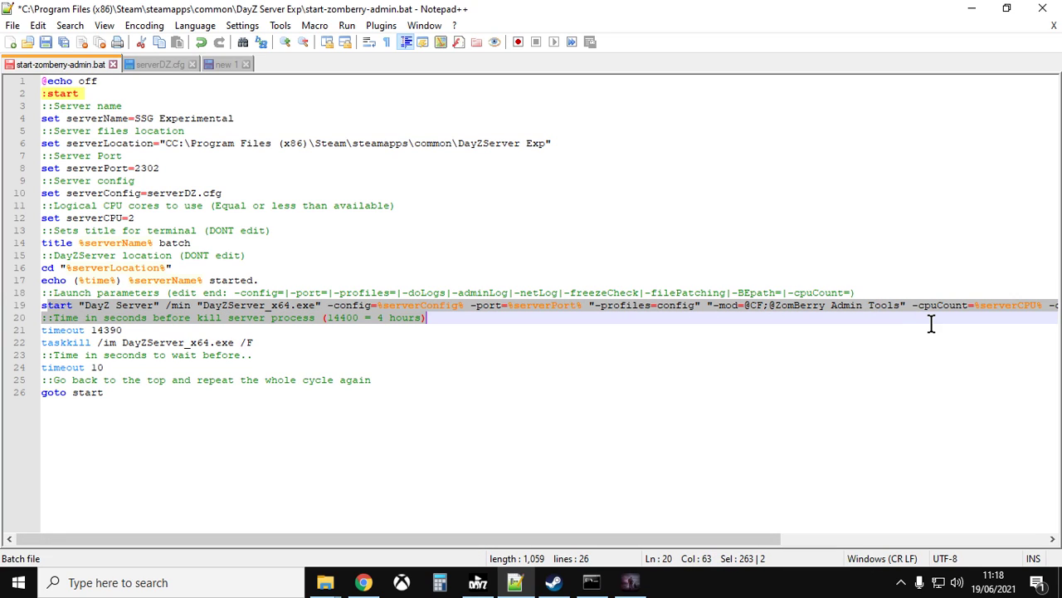
left_click(674, 332)
left_click_drag(664, 539, 771, 539)
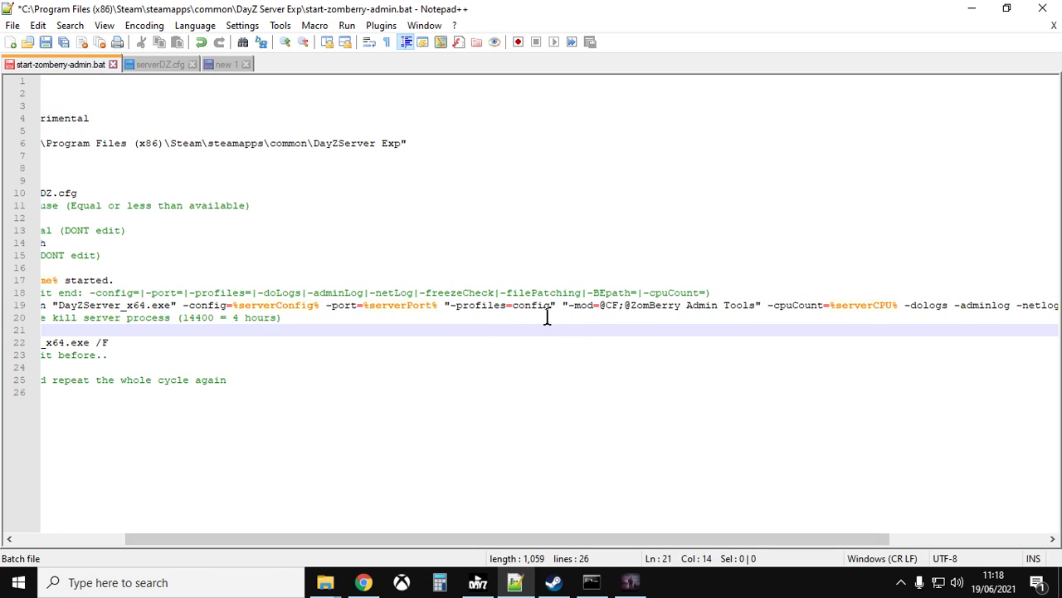
left_click_drag(565, 318, 770, 317)
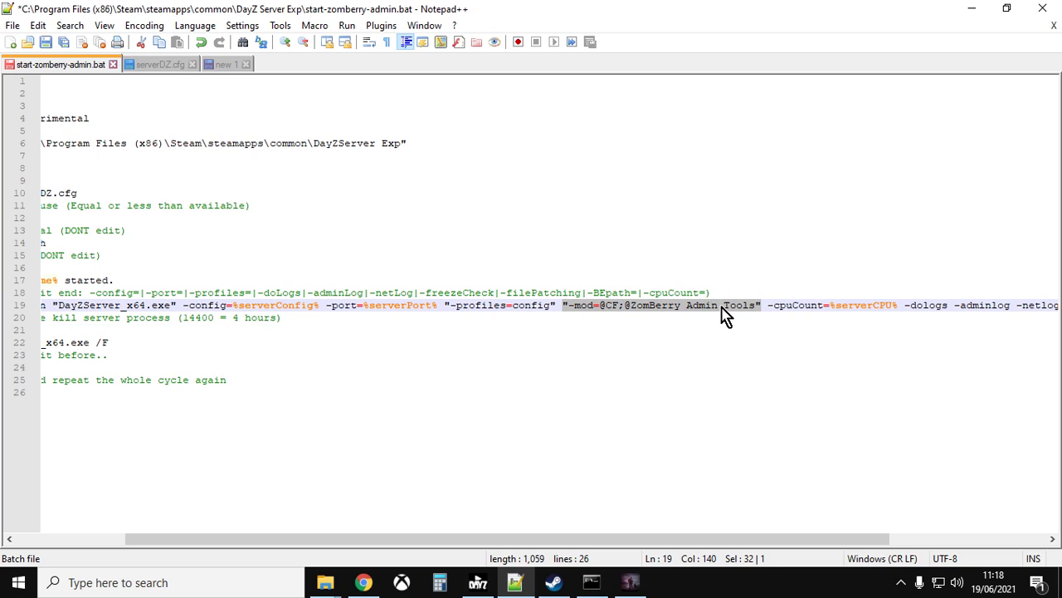
right_click(722, 315)
left_click(761, 246)
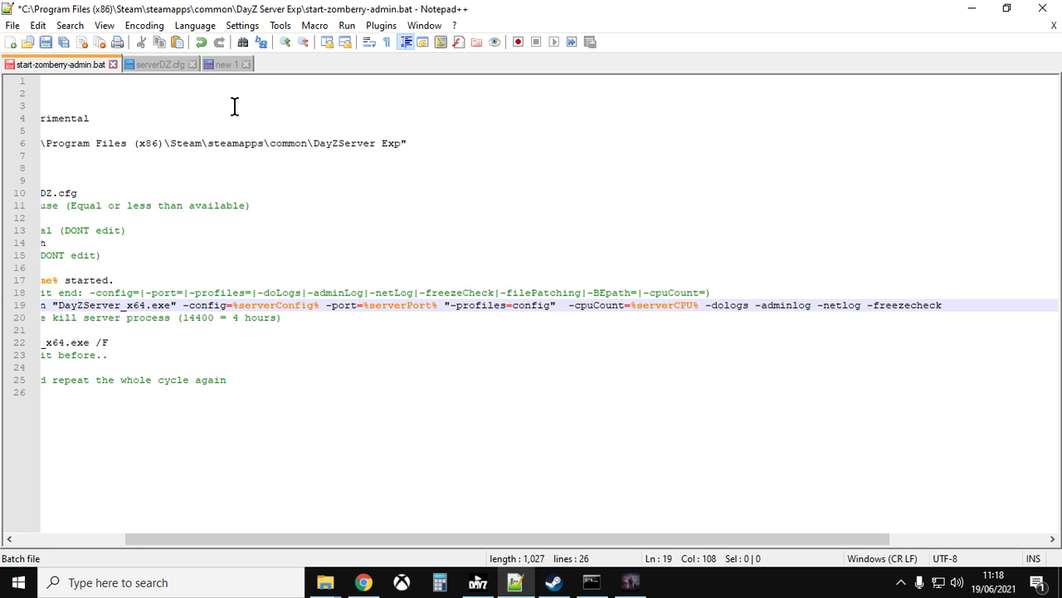
left_click(225, 67)
key("ctrl+v")
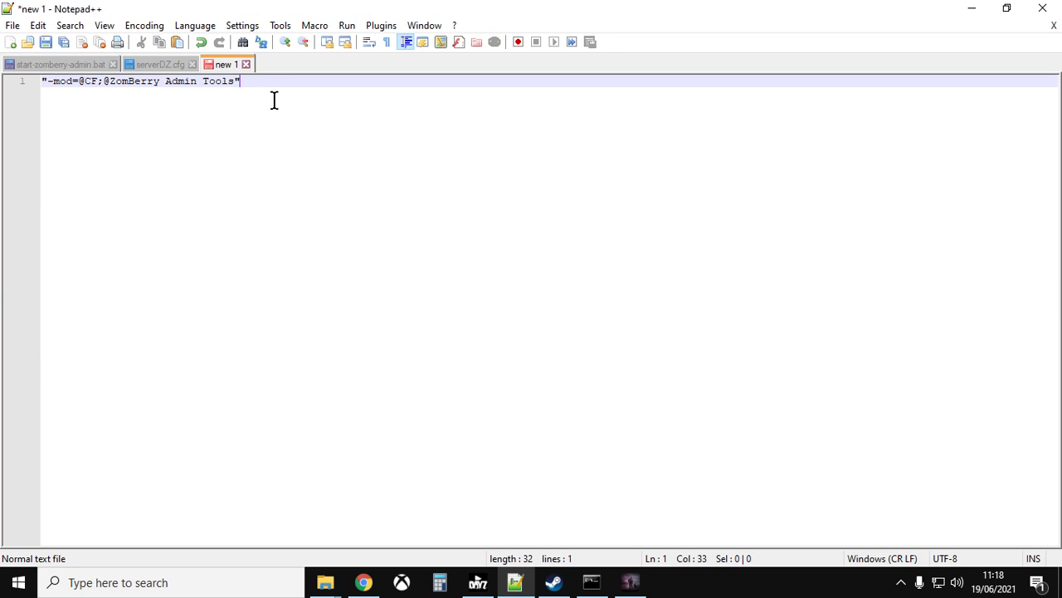
left_click(74, 65)
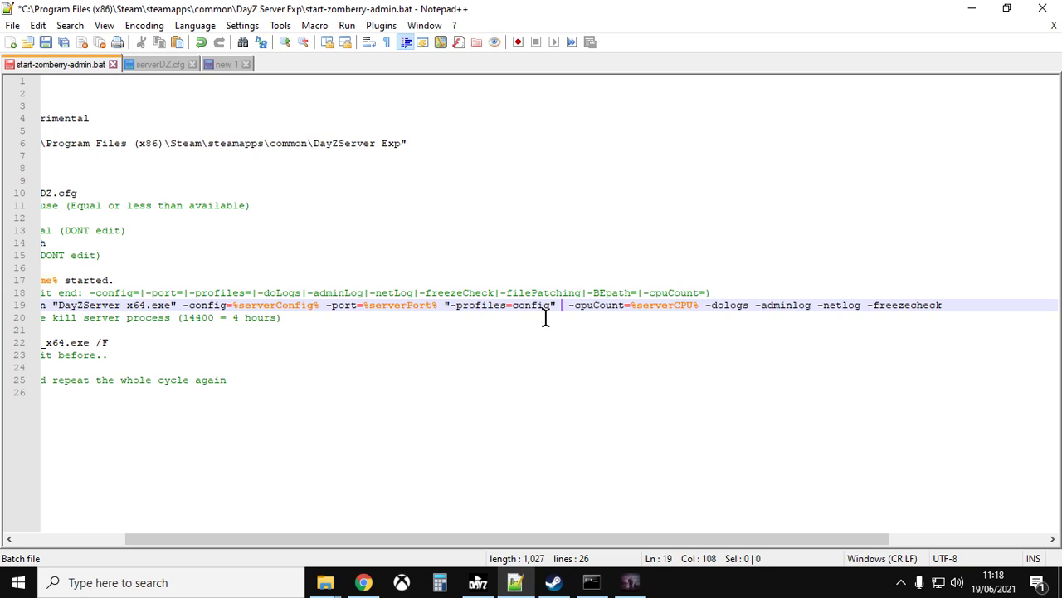
right_click(562, 308)
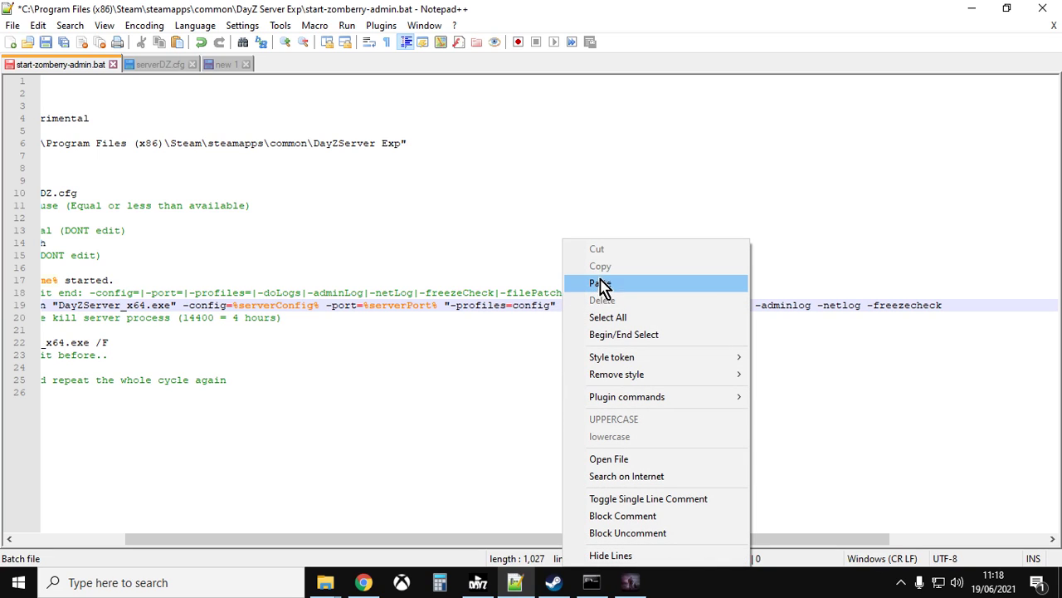
left_click(600, 284)
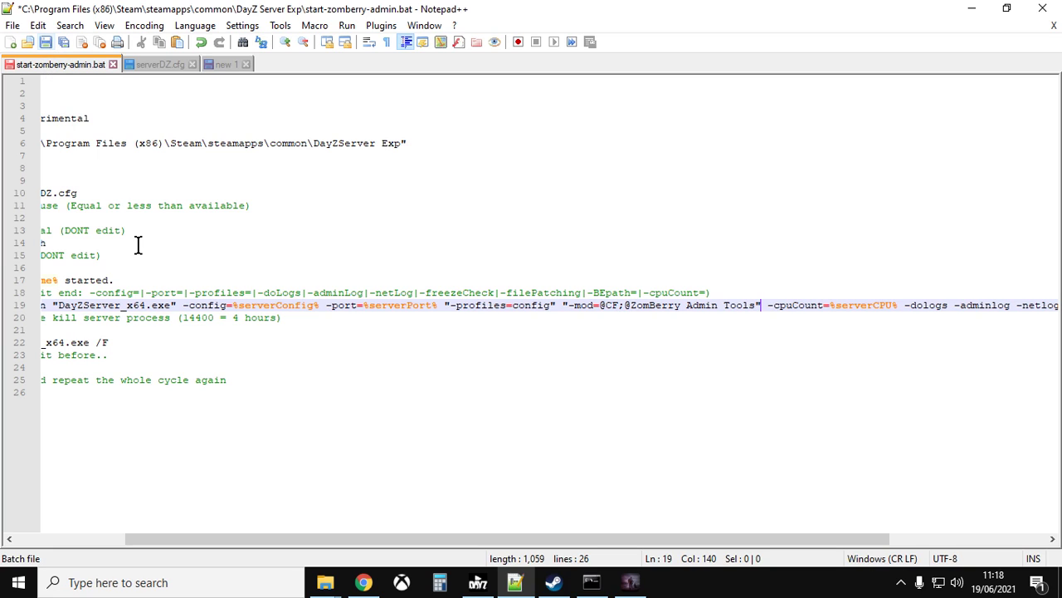
- Copy serverDZ.cfg from the DayZServer folder
mouse_move(325, 581)
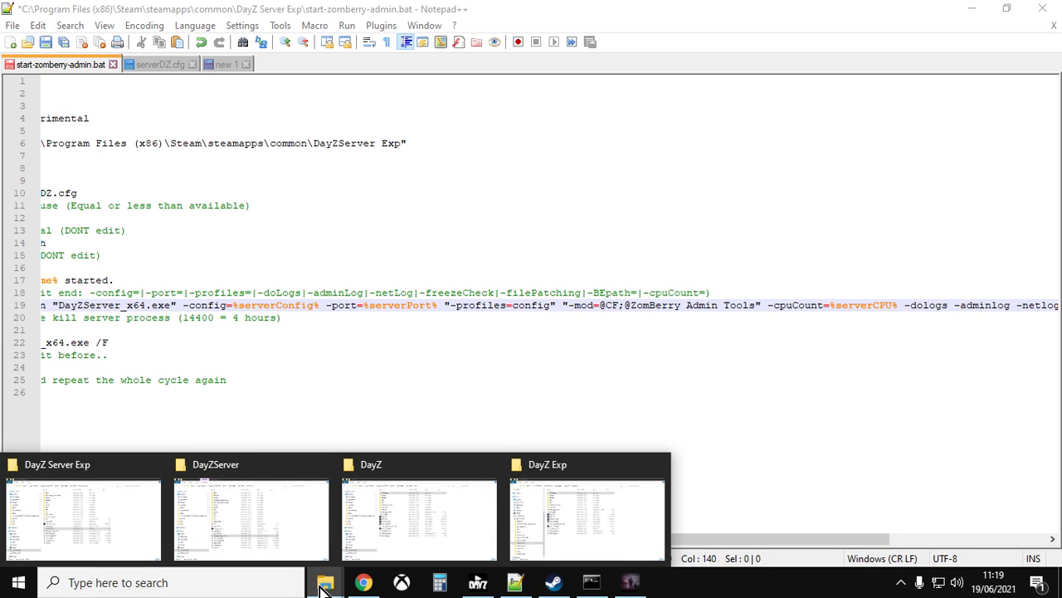
left_click(264, 531)
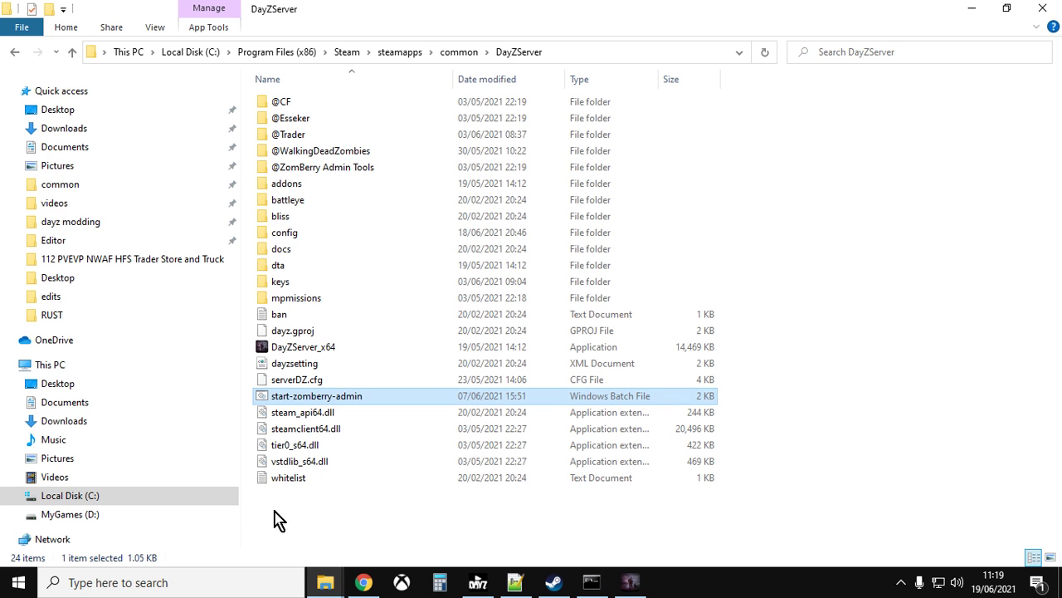
left_click(307, 384)
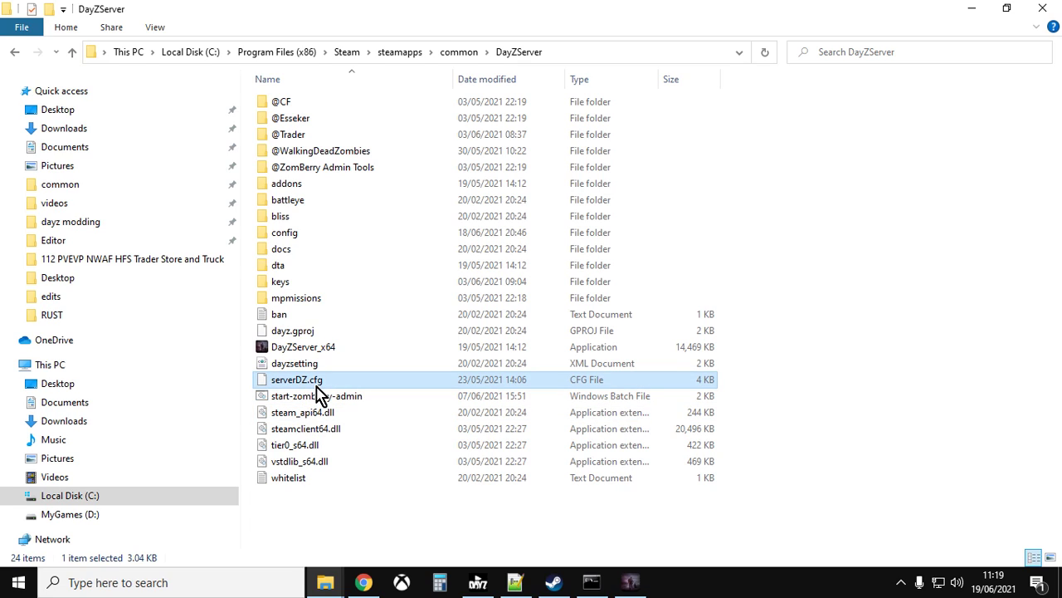
right_click(321, 391)
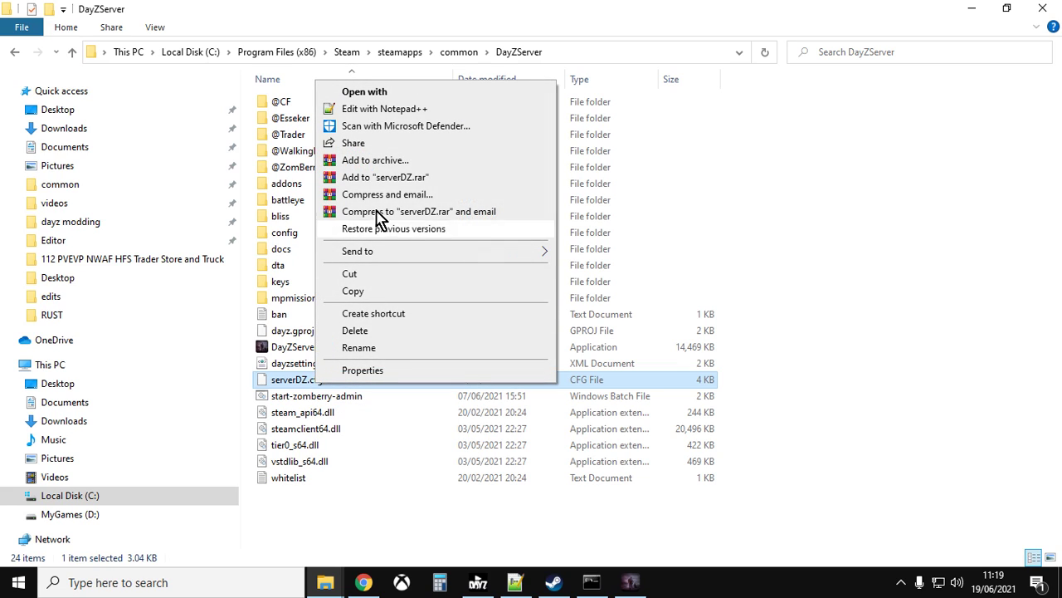
left_click(326, 582)
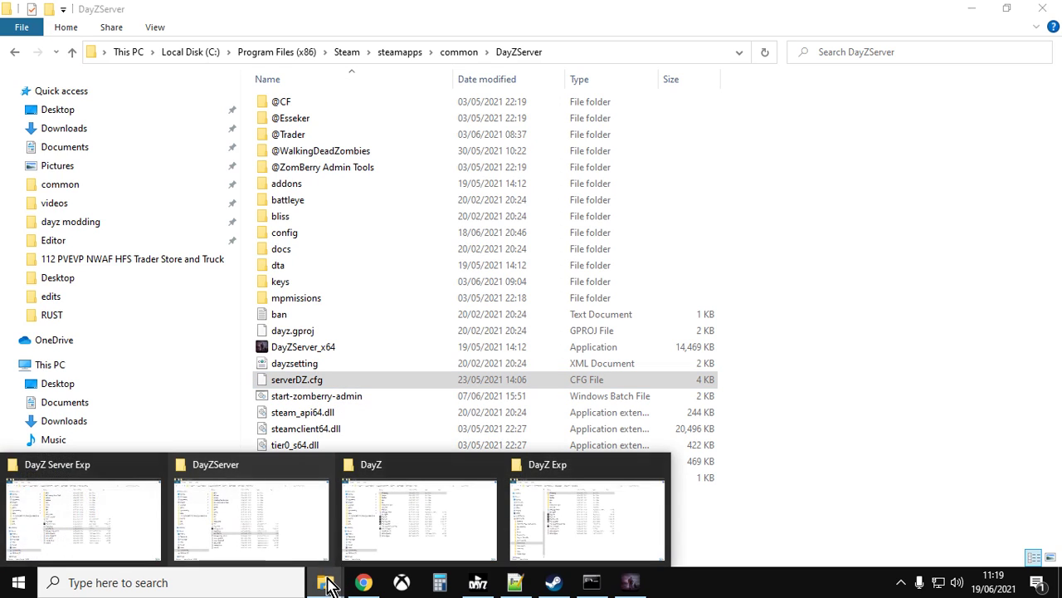
- Open the DayZ Server Exp copy of serverDZ.cfg in Notepad++
left_click(148, 511)
right_click(334, 488)
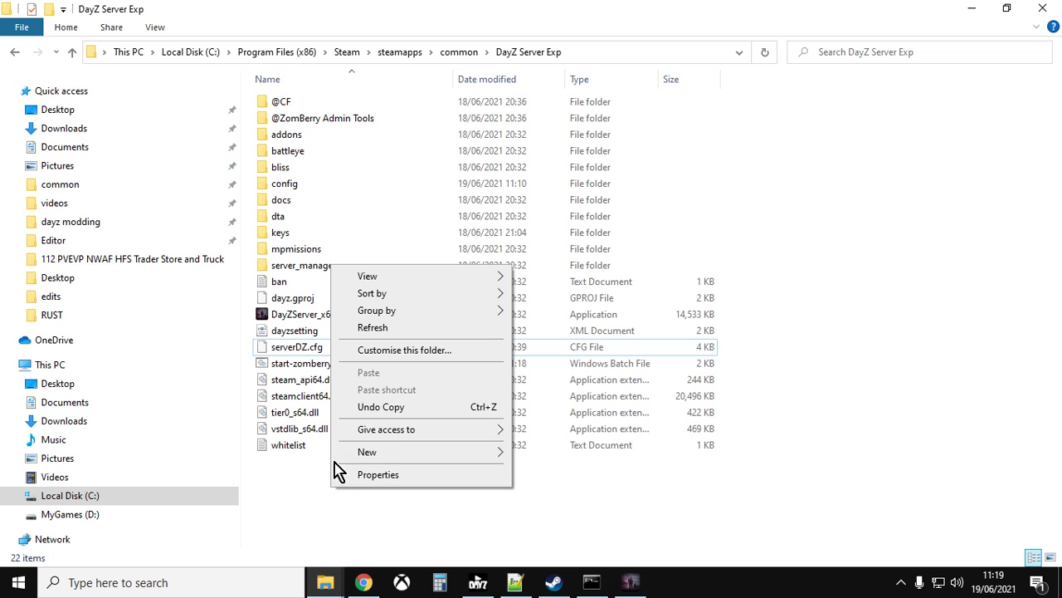
left_click(521, 62)
right_click(286, 349)
left_click(340, 71)
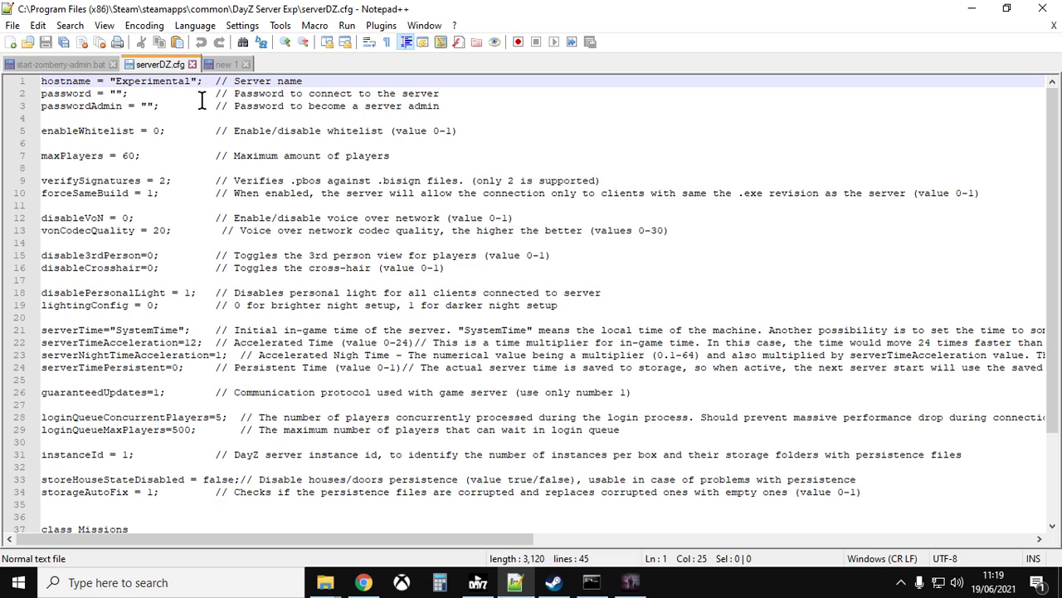
left_click_drag(191, 86, 117, 87)
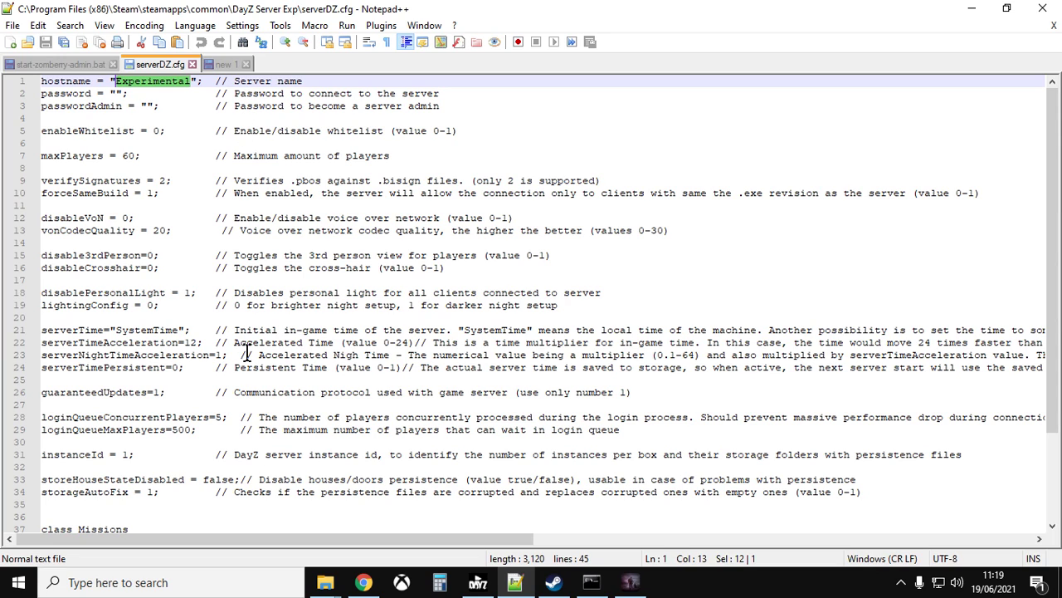
scroll(246, 353, "down", 3)
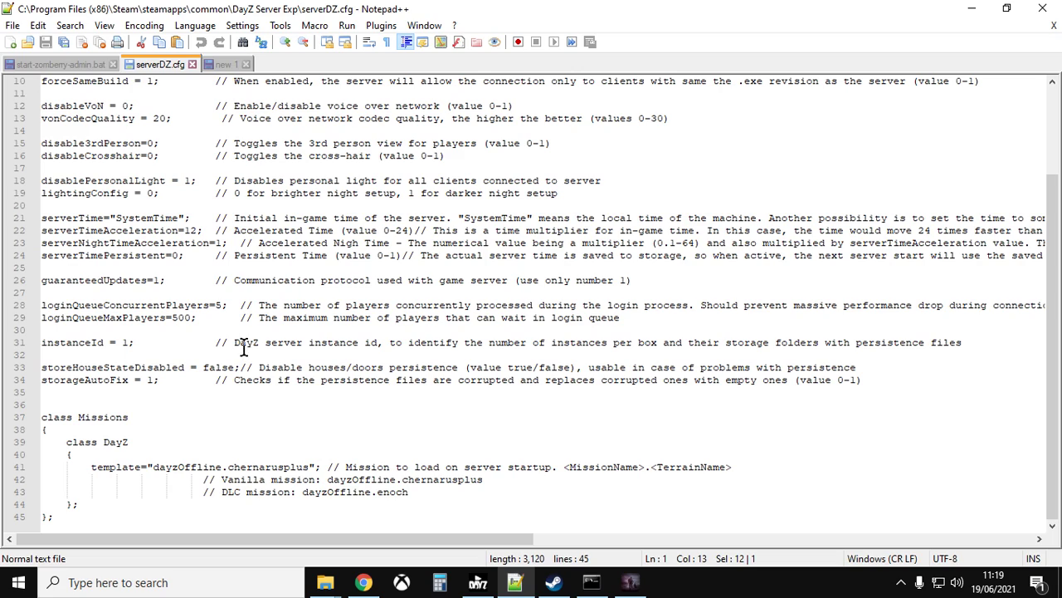
left_click_drag(309, 467, 229, 468)
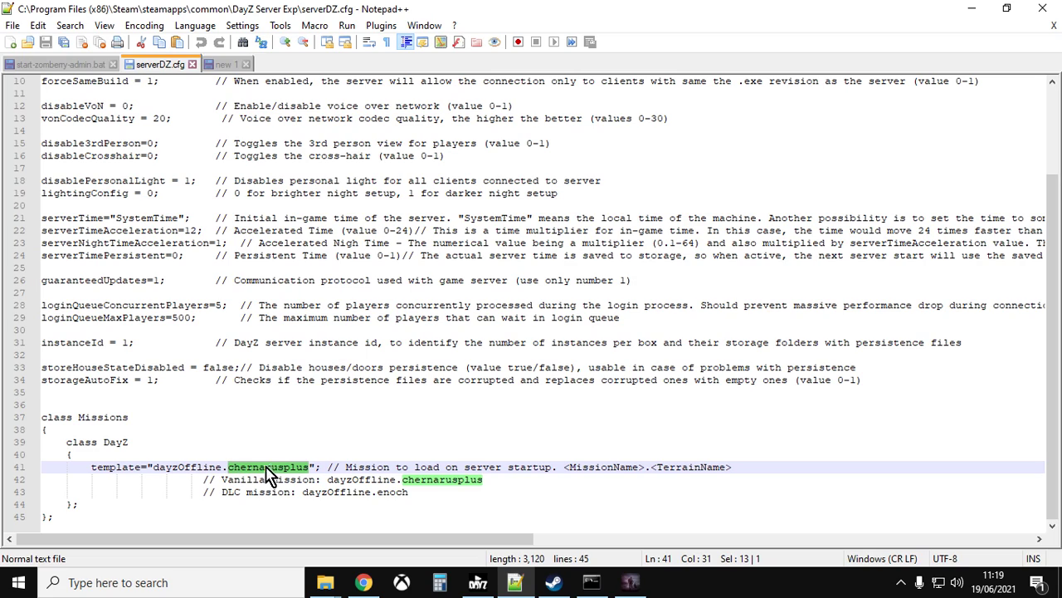
left_click(300, 482)
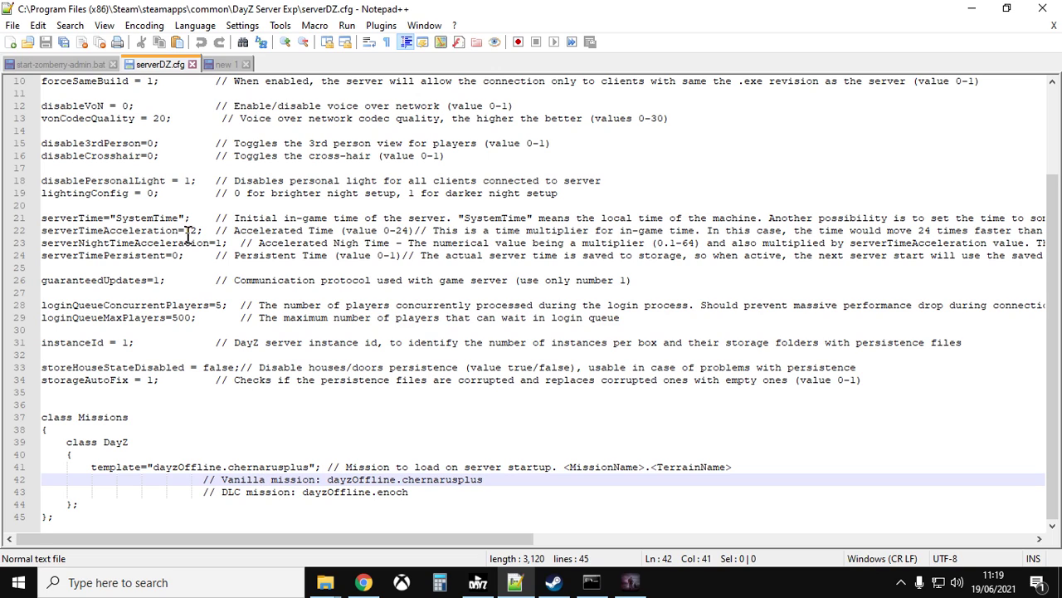
mouse_move(325, 582)
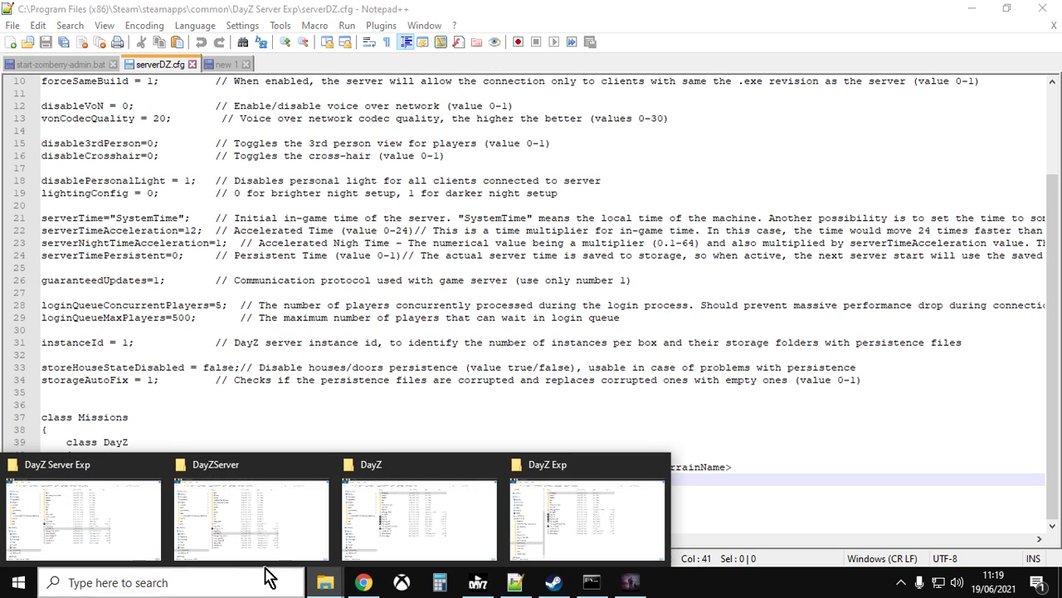
- Copy all twelve .bikey files from the DayZServer keys folder
left_click(254, 560)
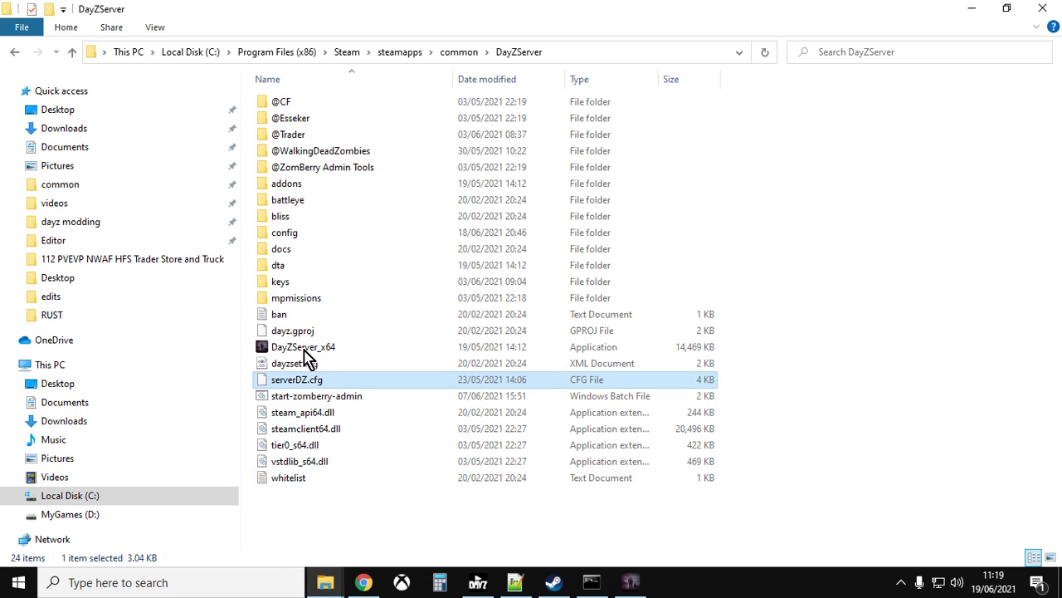
double_click(282, 284)
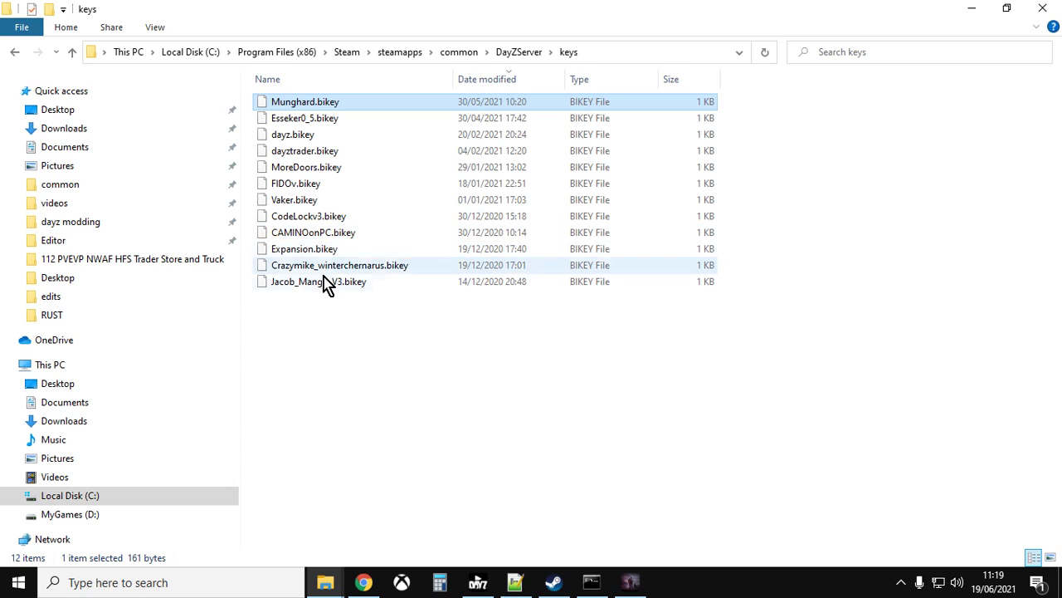
key("ctrl+a")
right_click(336, 258)
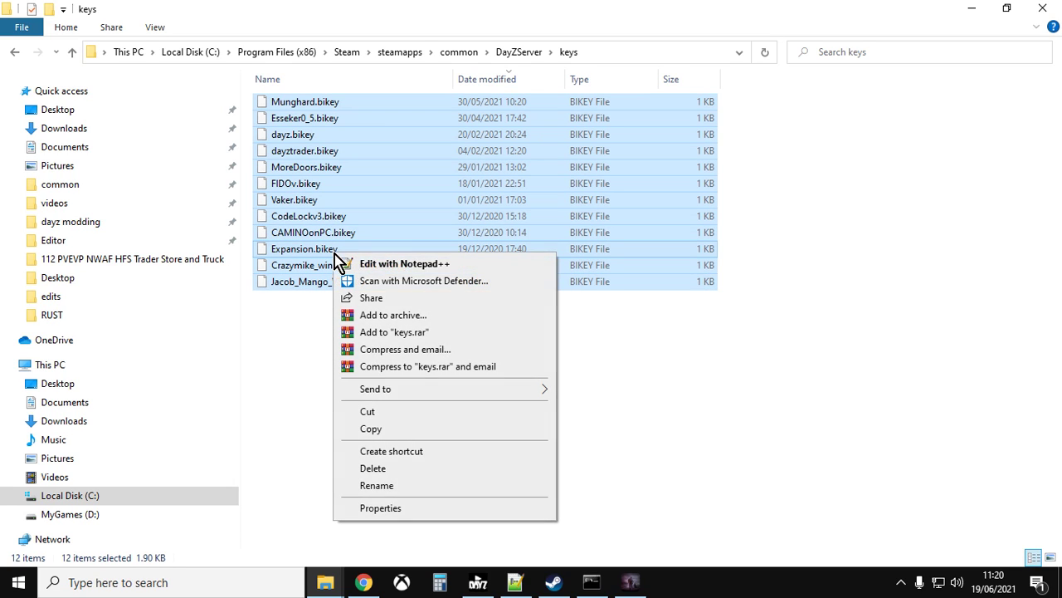
left_click(72, 54)
- Open the keys folder inside DayZ Server Exp
left_click(325, 581)
left_click(108, 514)
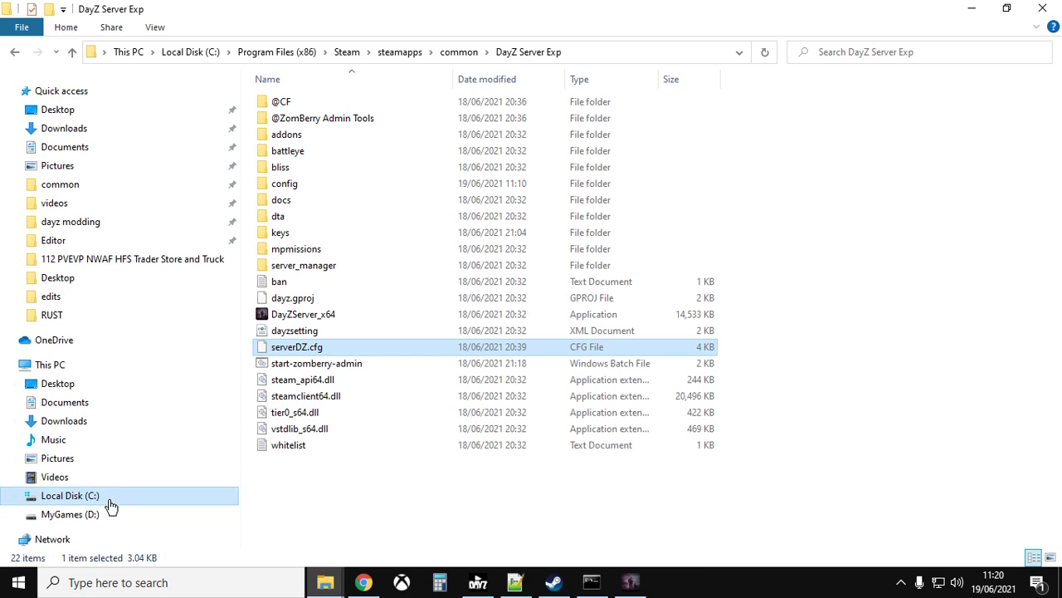
double_click(278, 235)
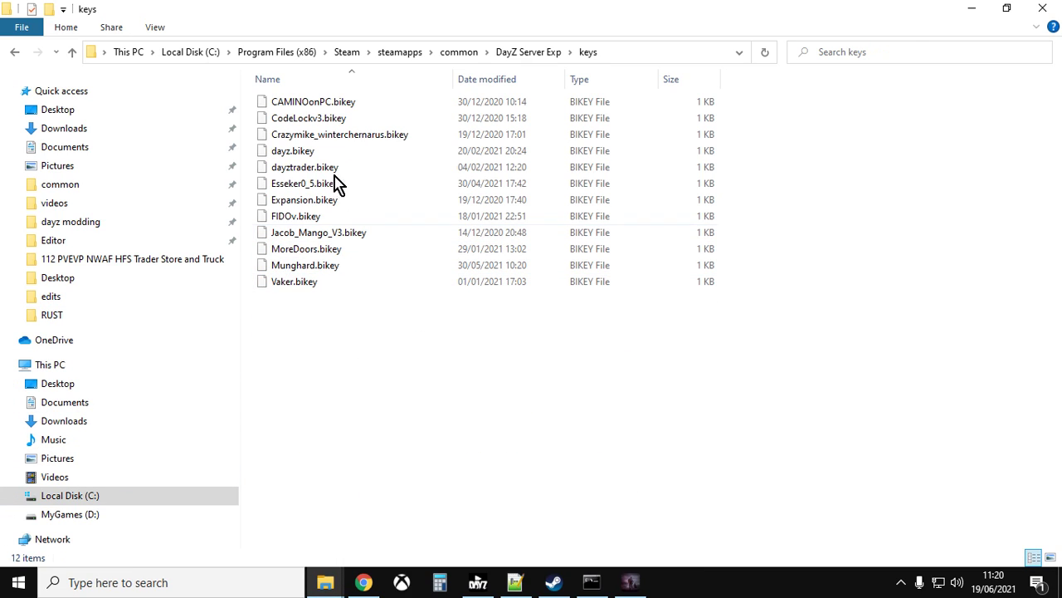
mouse_move(326, 289)
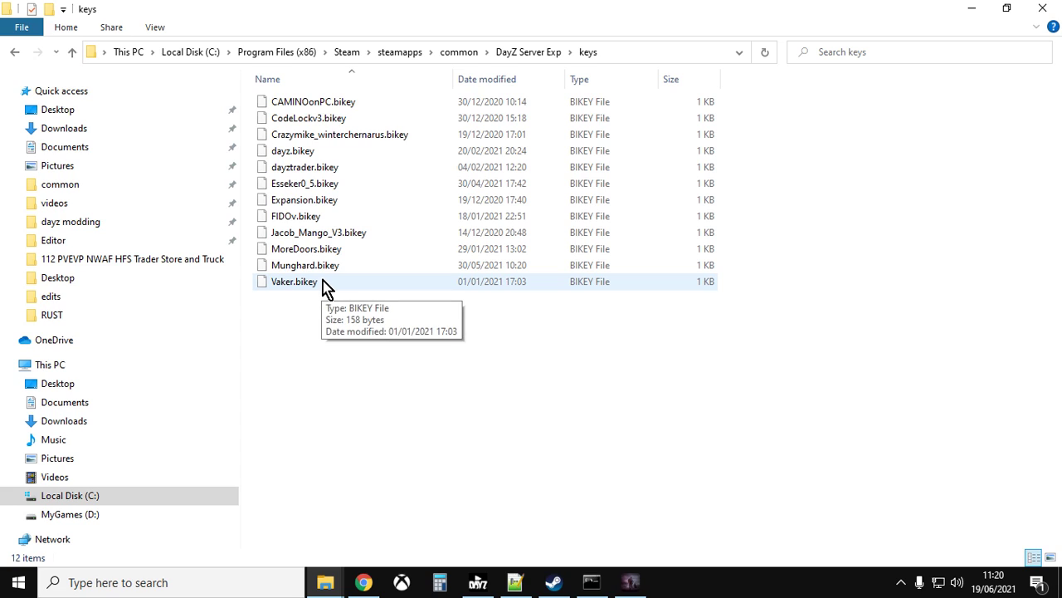